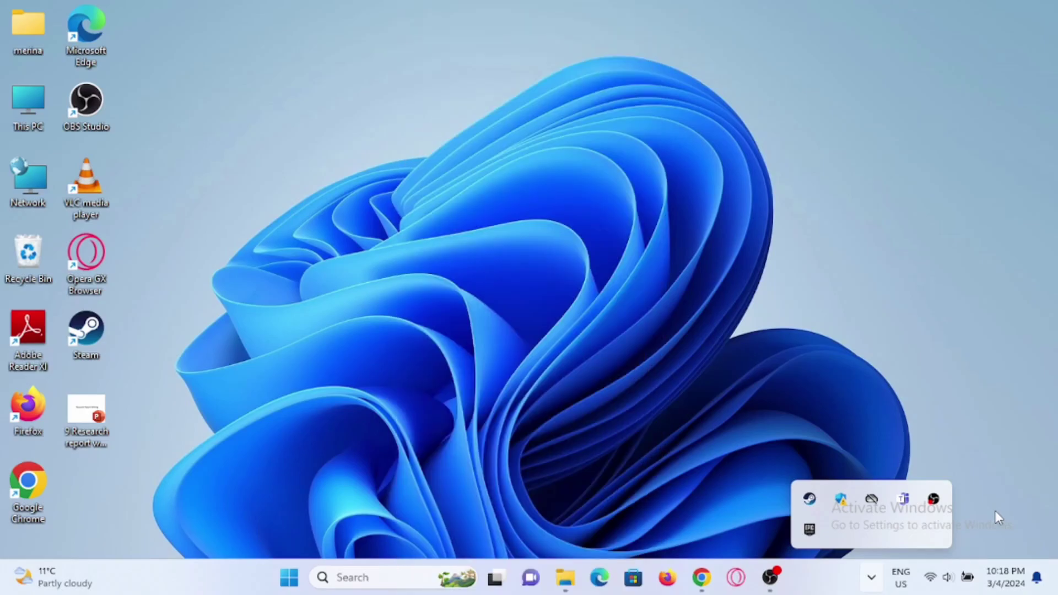
Send '9 Research report writing' from File Explorer to the phone '2025'
click(422, 478)
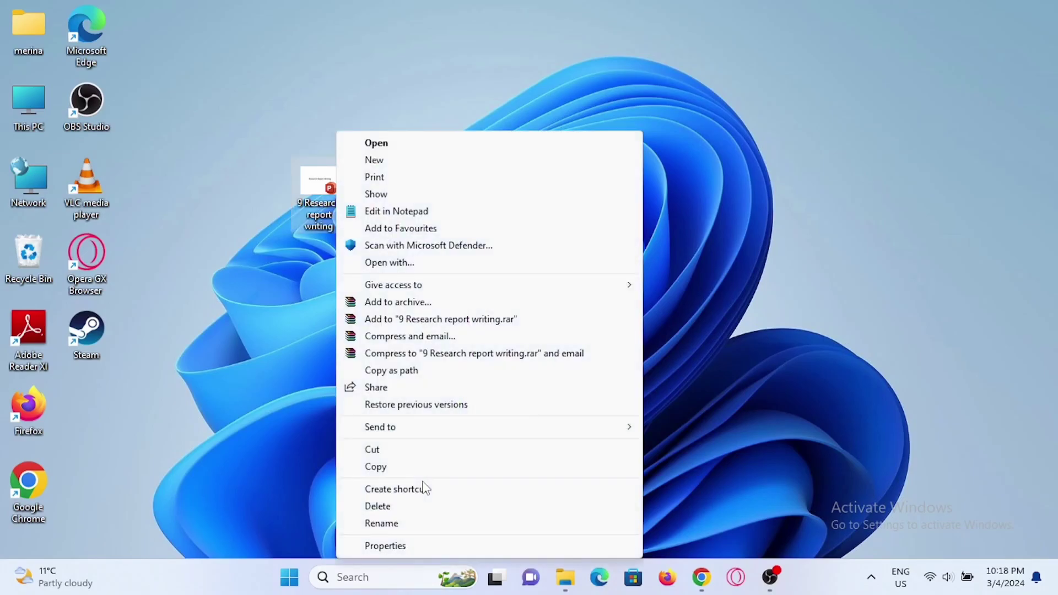
mouse_move(381, 427)
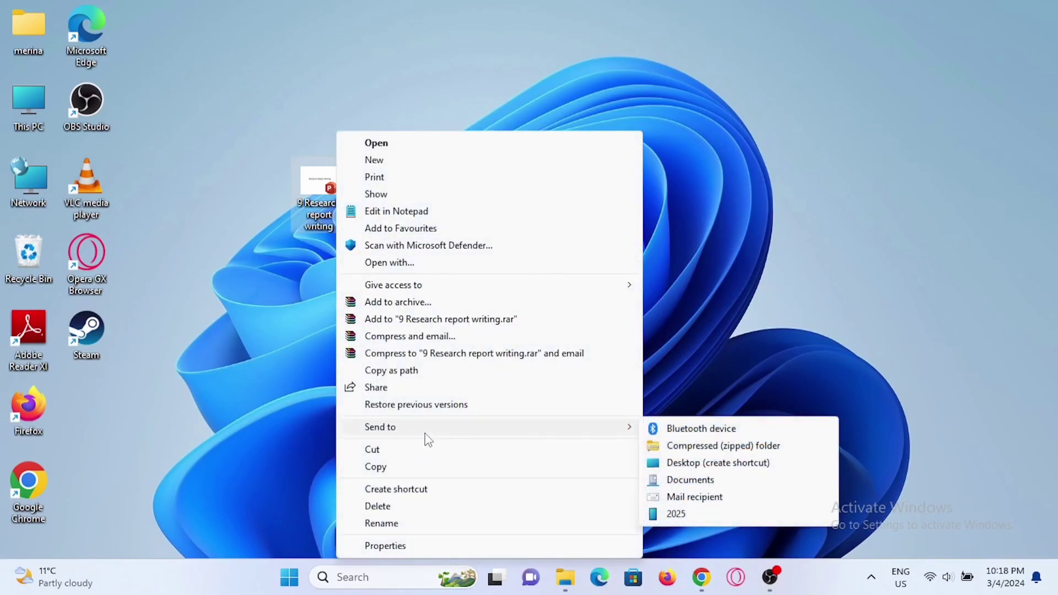
click(676, 514)
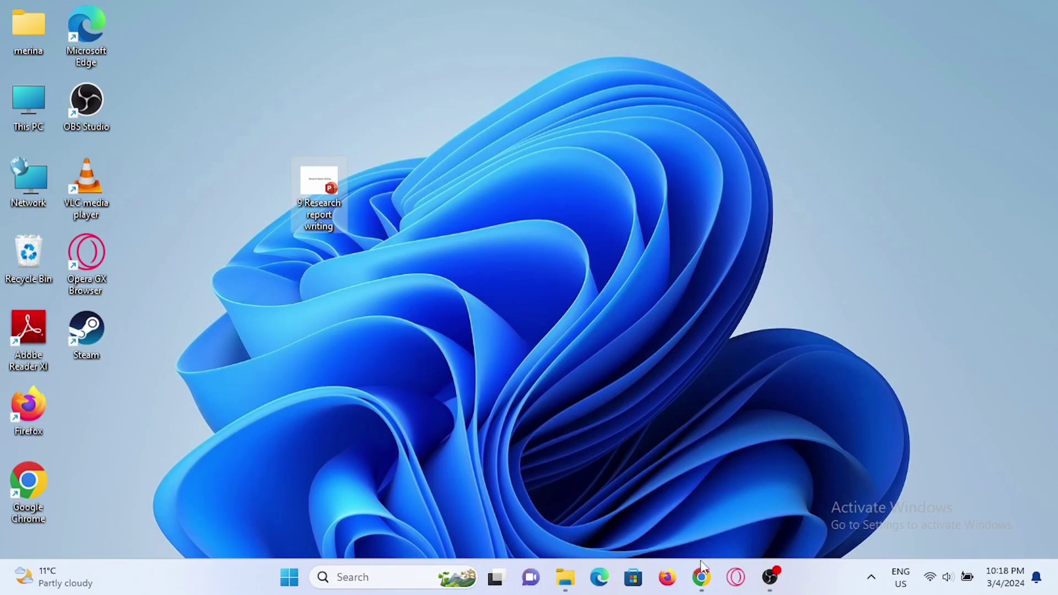
Open the Gmail inbox in Chrome and start a new email draft
click(702, 577)
click(637, 468)
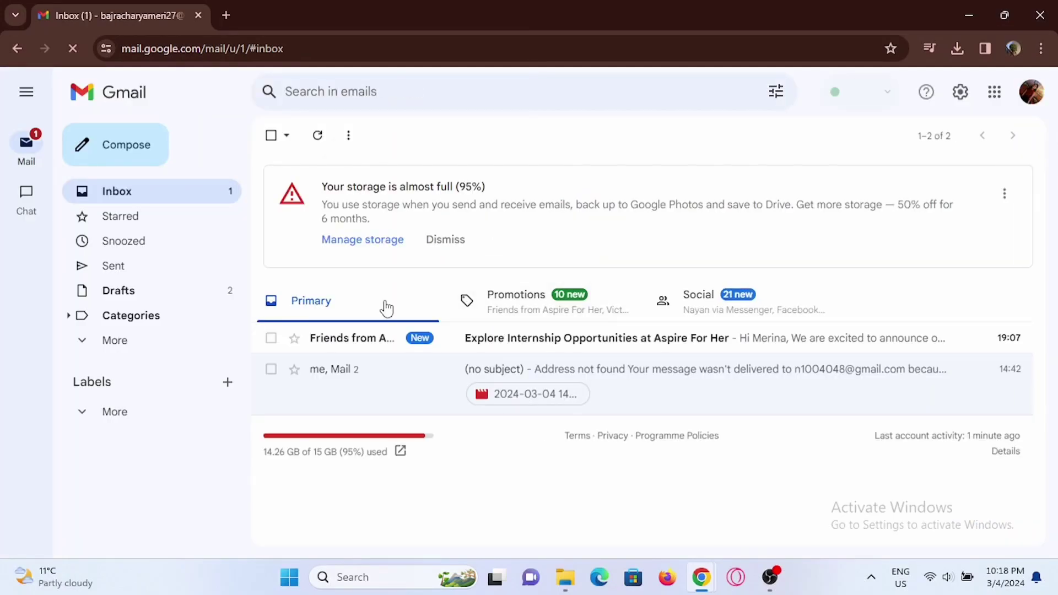
click(140, 164)
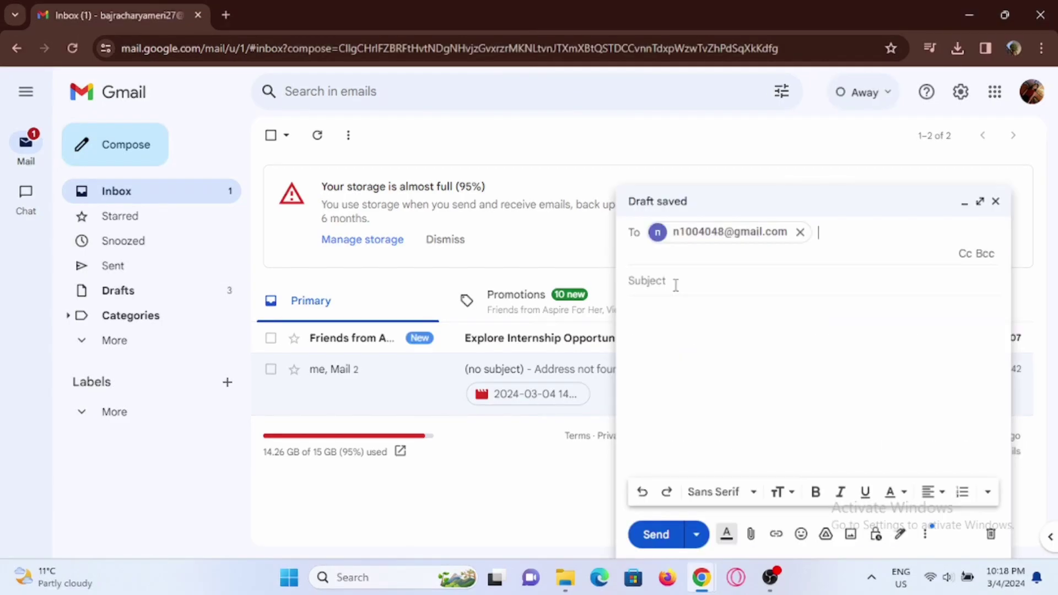
Email '9 Research report writing.pptx' with subject 'note', then minimise Gmail
click(676, 281)
text(no)
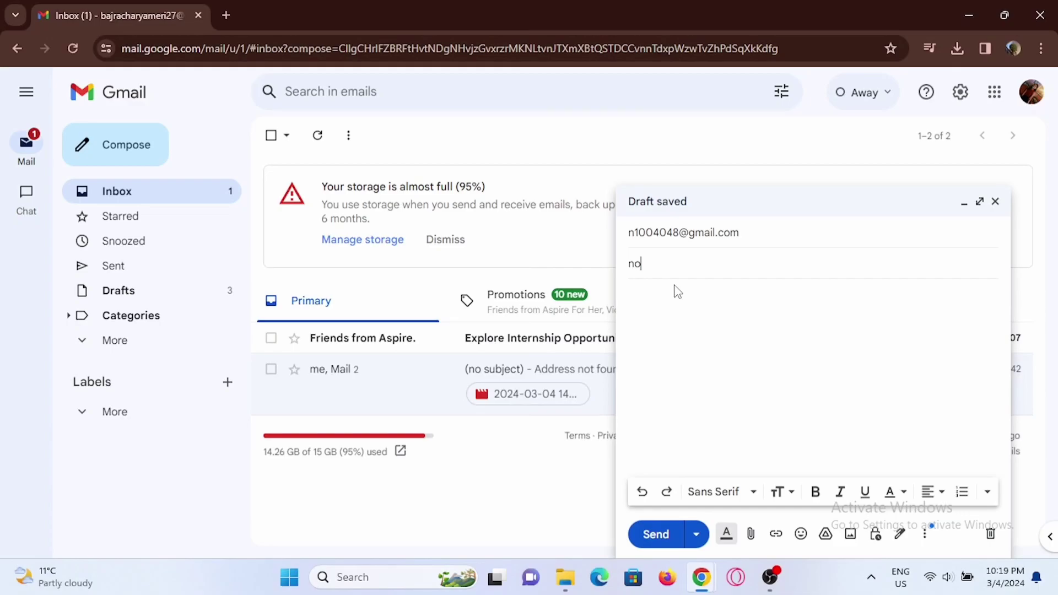
text(te)
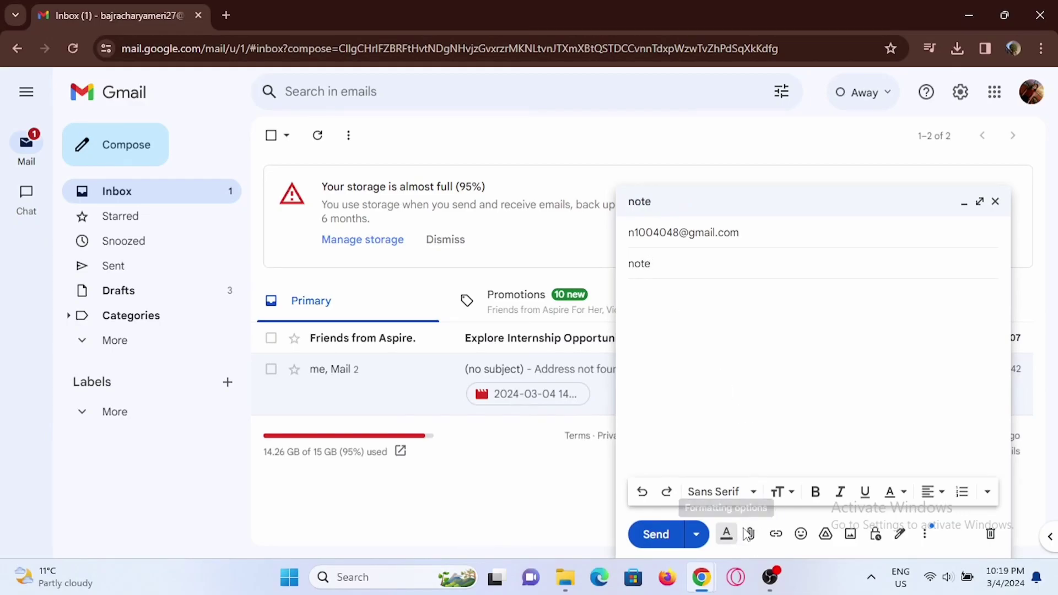
click(751, 536)
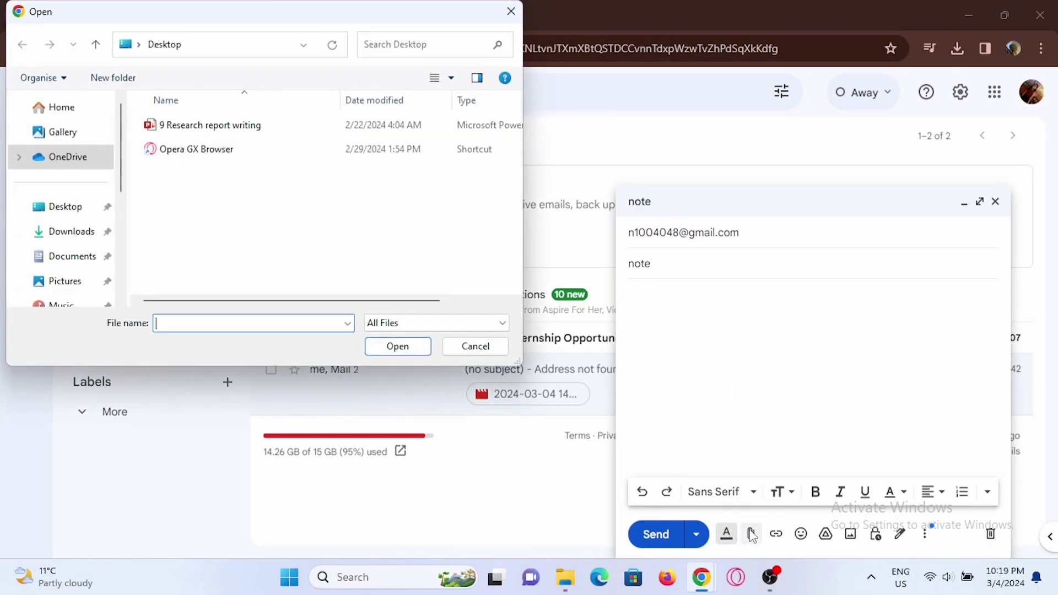
click(424, 127)
click(397, 347)
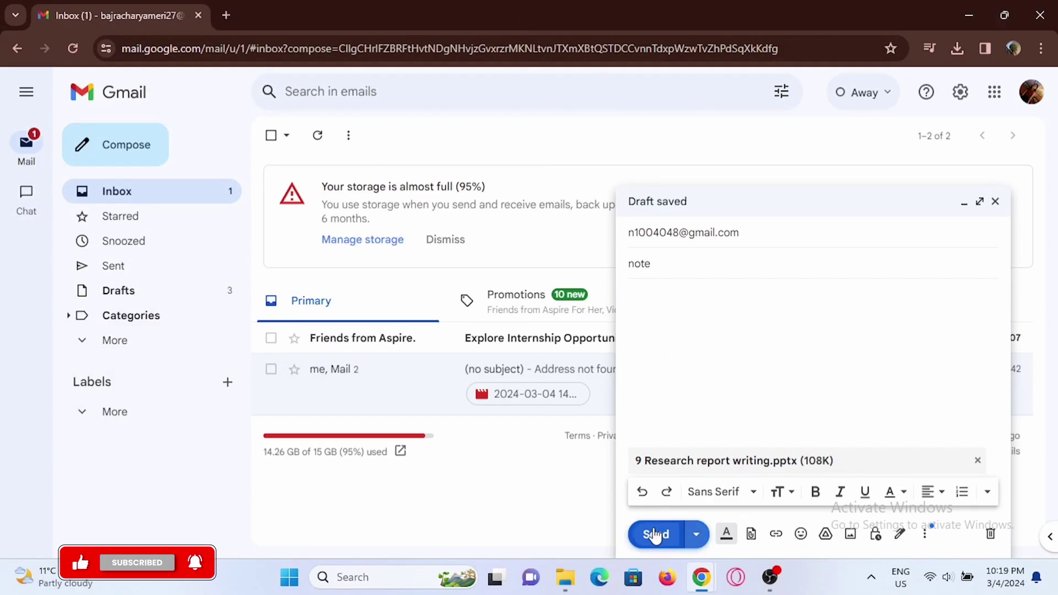
click(656, 535)
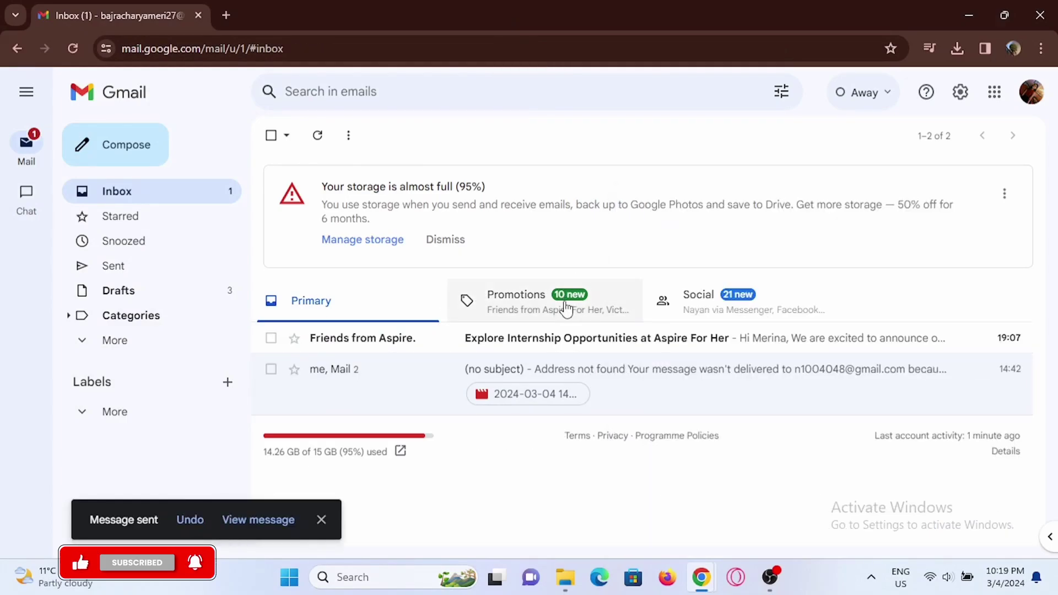
click(960, 15)
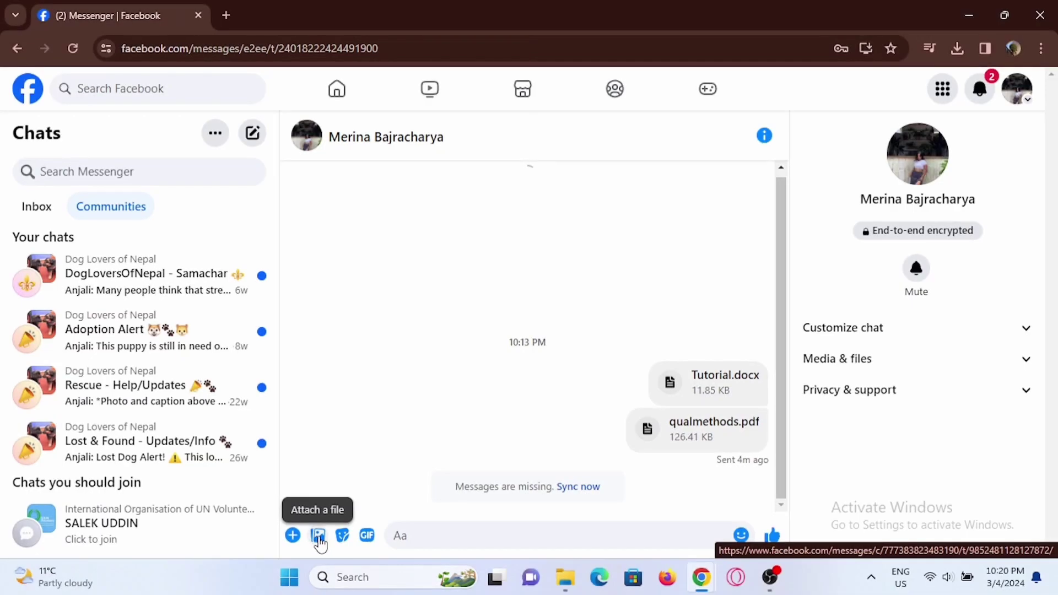
Attach '9 Research report writing' from the Desktop to the Messenger message box
click(319, 537)
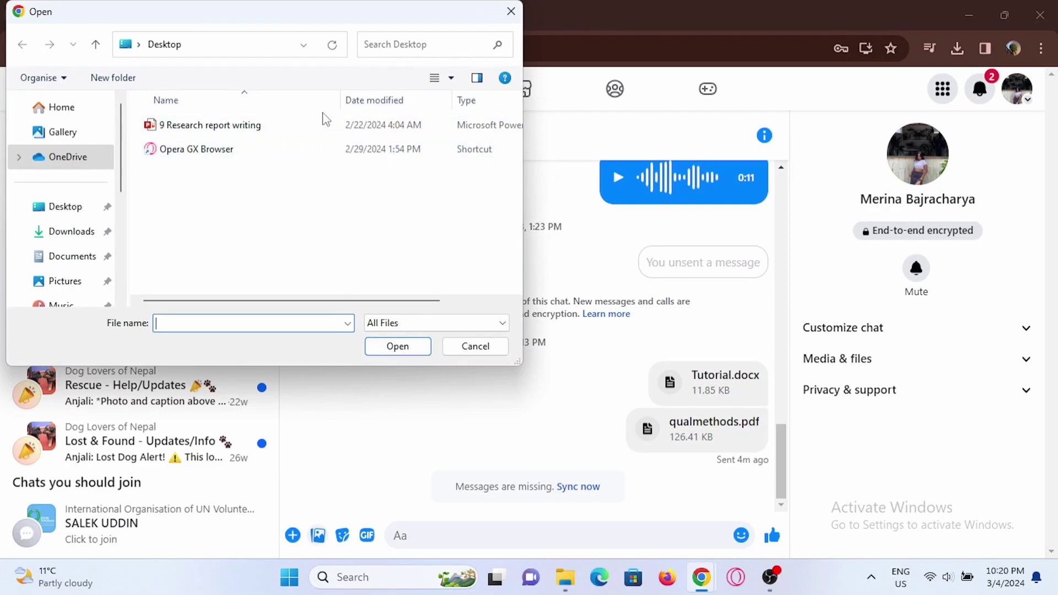
click(341, 127)
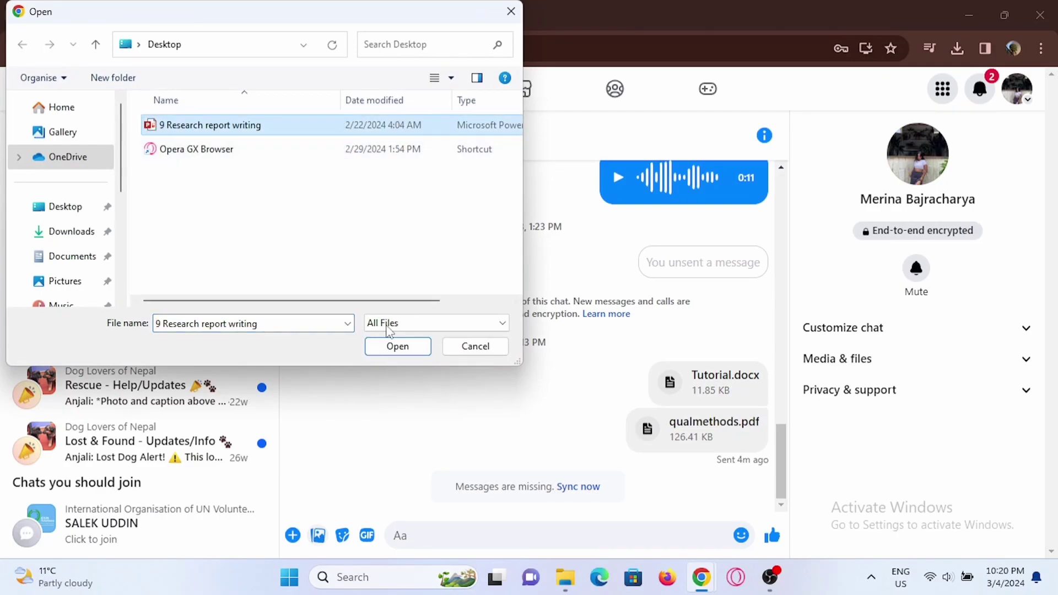
click(397, 346)
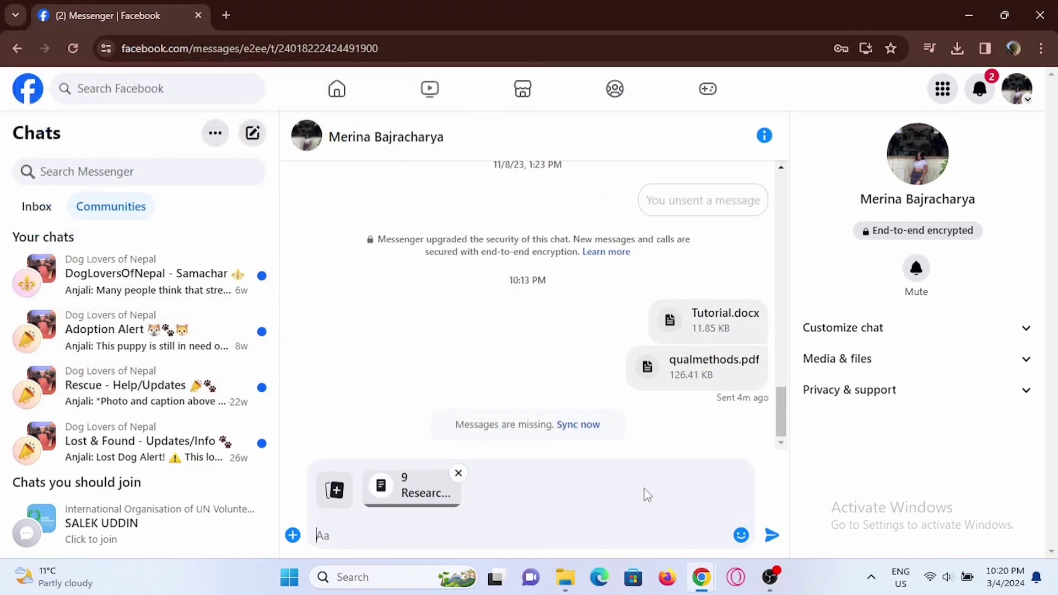
Send the attached '9 Research report writing.pptx' in the Messenger chat
click(772, 535)
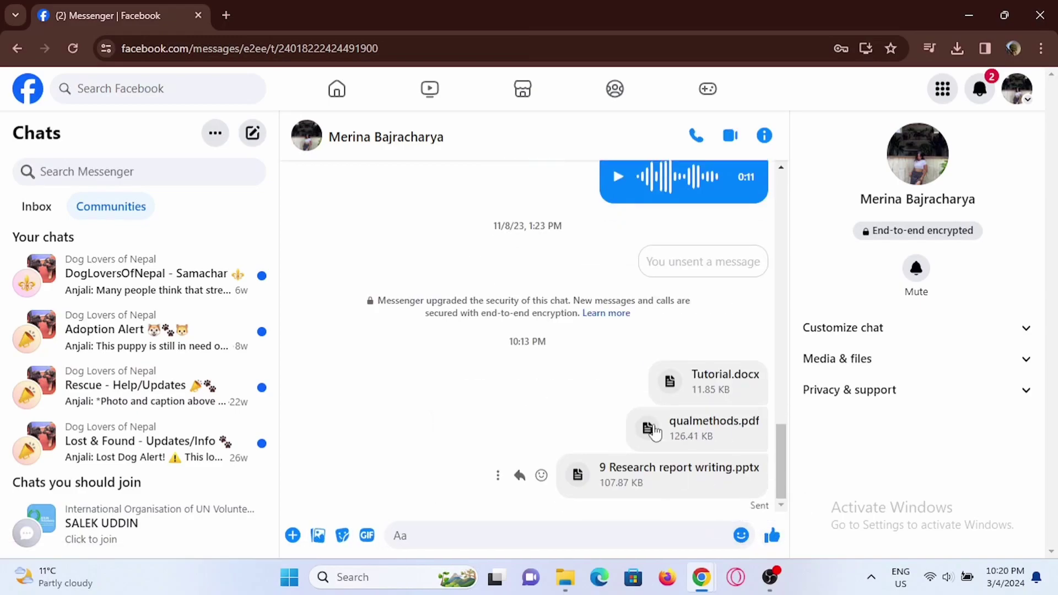